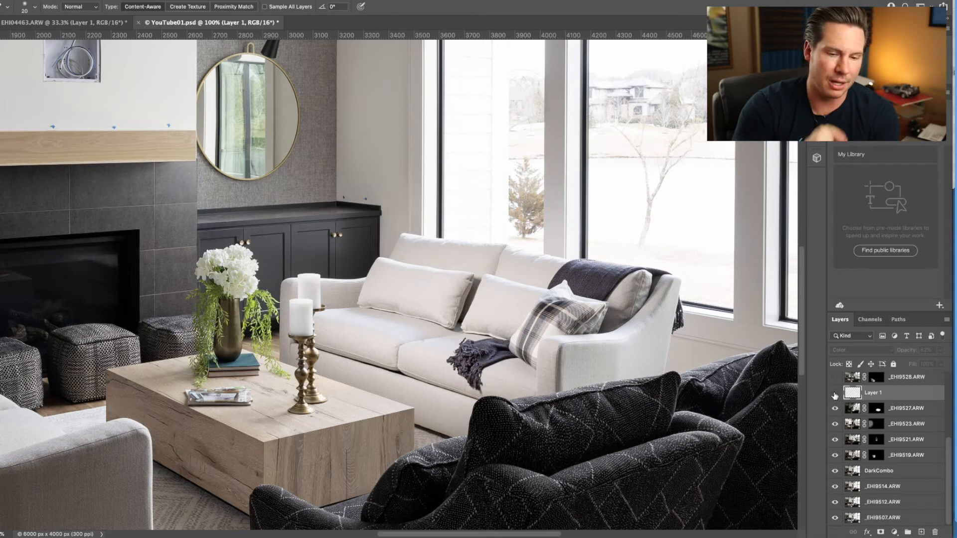
# Show Layer 1, the Color-blended correction layer, and check its effect on the white sofa up close.
pyautogui.click(834, 394)
pyautogui.hotkey('ctrl', '+')
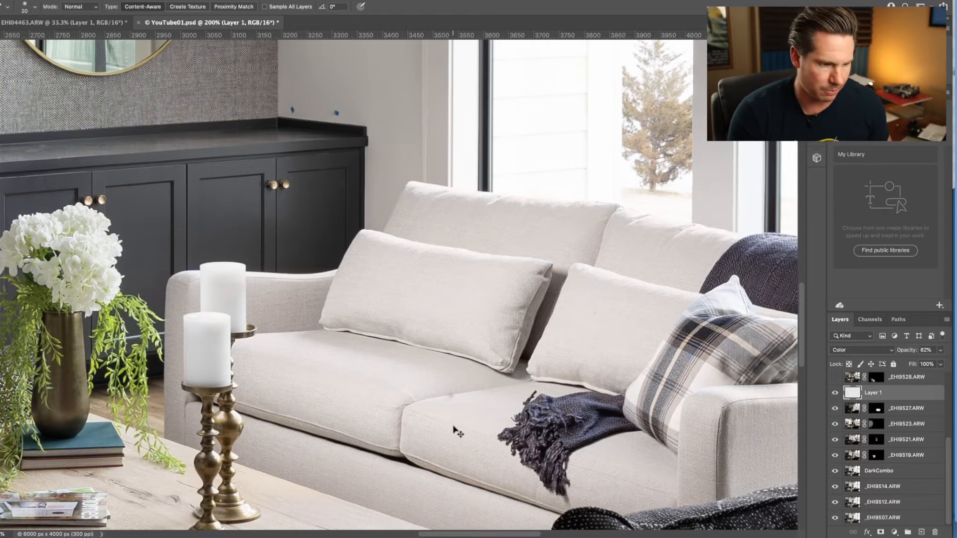
pyautogui.hotkey('ctrl', '-')
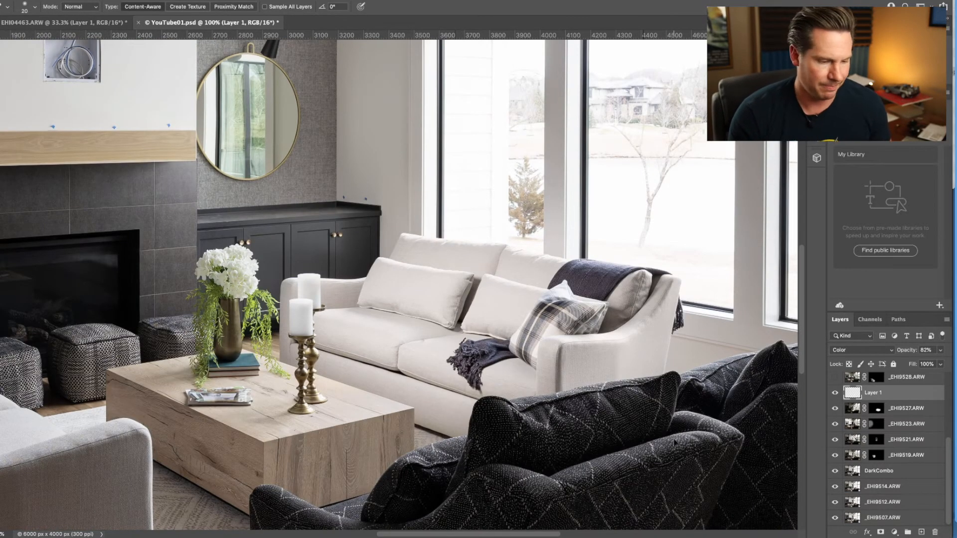
pyautogui.hotkey('ctrl', '-')
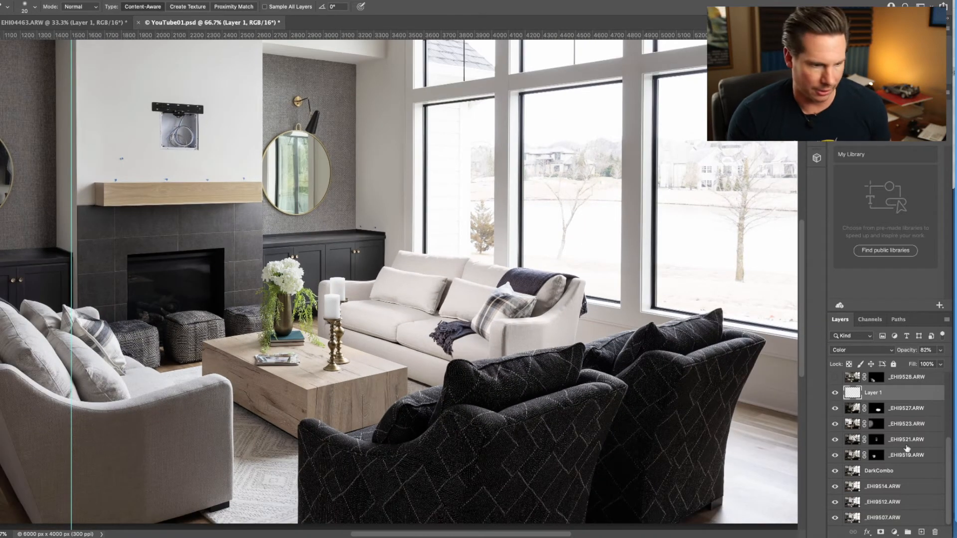
# Show the _EHI9528.ARW flash layer unmasked, and re-enable its layer mask.
pyautogui.scroll(5, 906, 449)
pyautogui.scroll(-2, 906, 450)
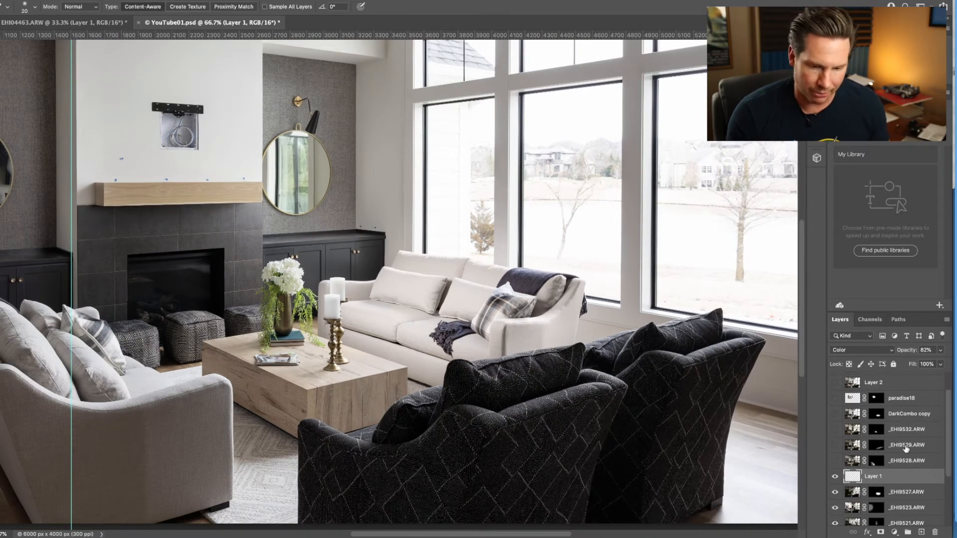
pyautogui.click(850, 464)
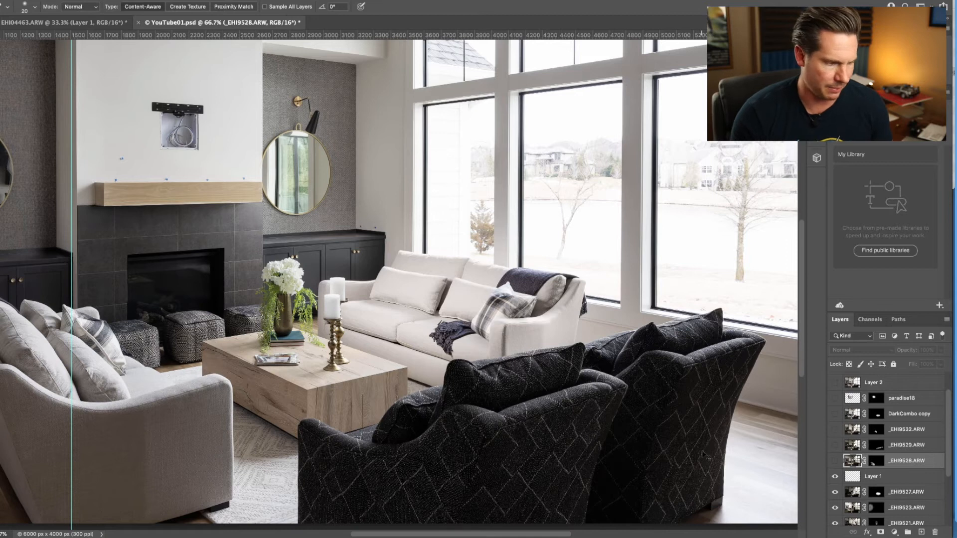
pyautogui.hotkey('ctrl', '-')
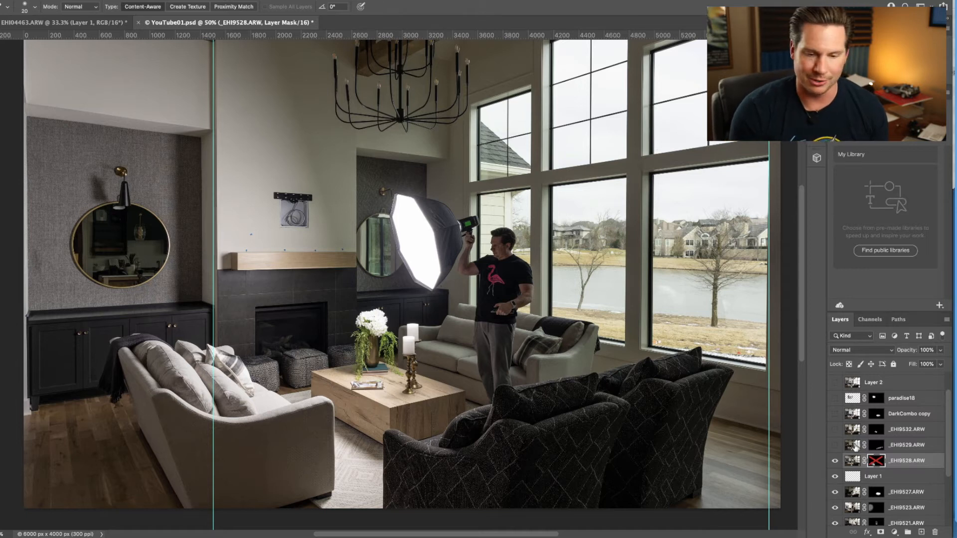
pyautogui.rightClick(869, 461)
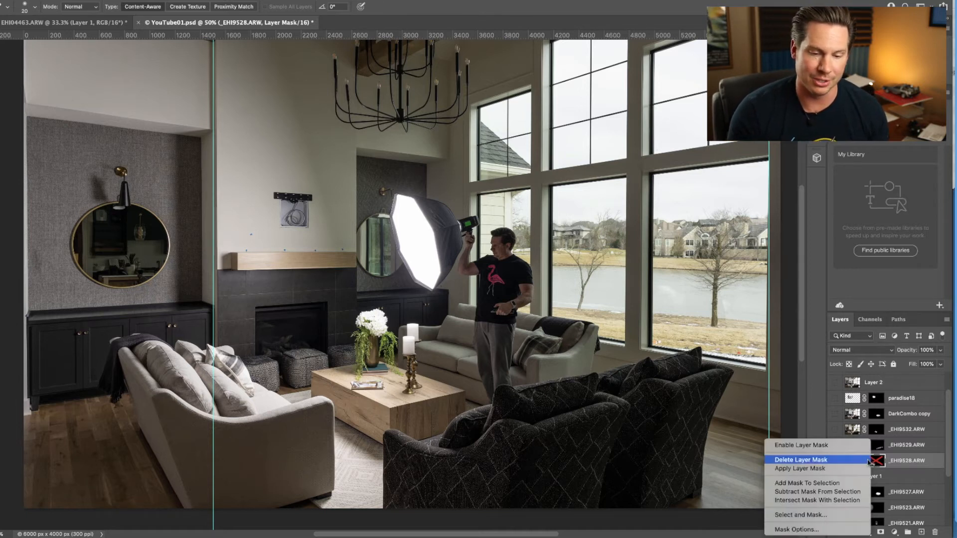
pyautogui.click(840, 450)
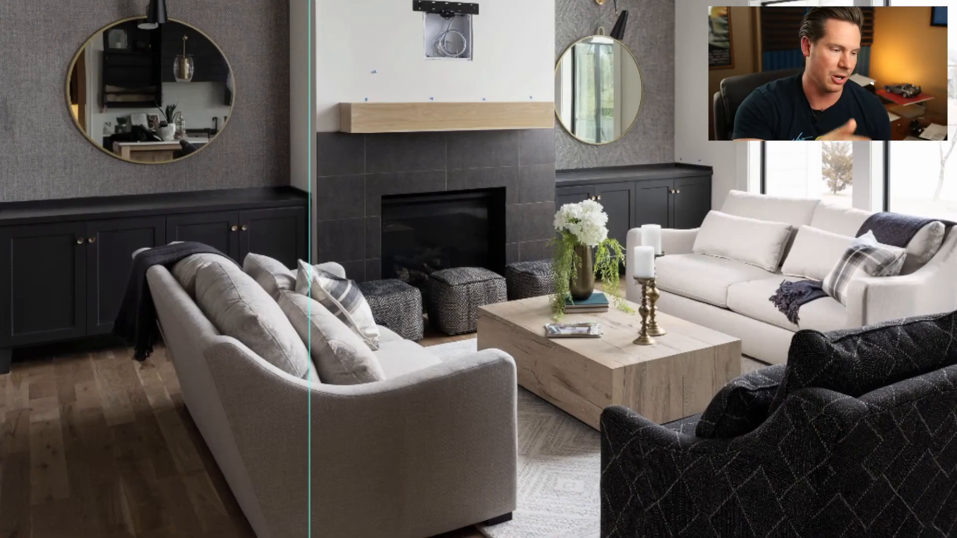
# Compare the image with the _EHI9528.ARW and _EHI9529.ARW layers hidden and shown in turn.
pyautogui.hotkey('ctrl', ',')
pyautogui.hotkey('ctrl', ',')
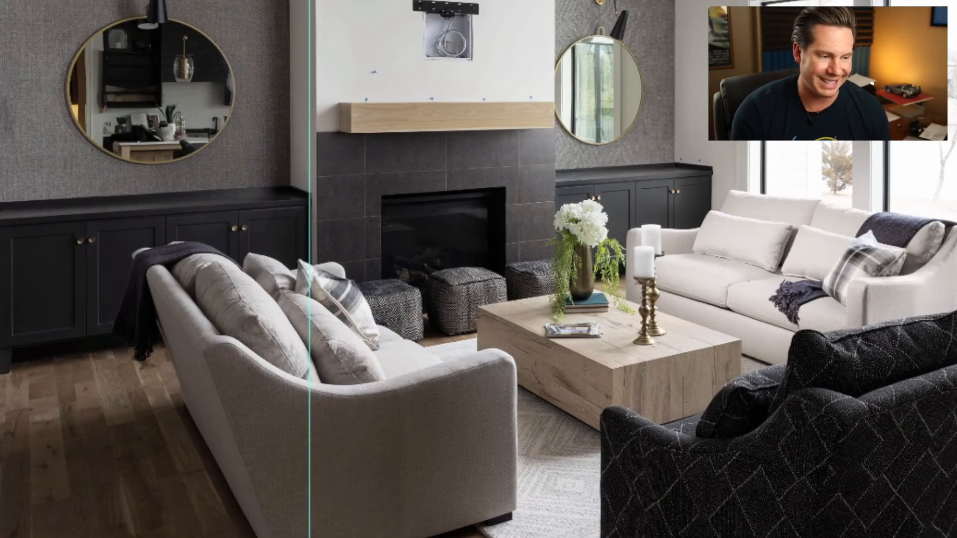
pyautogui.hotkey('ctrl', ',')
pyautogui.hotkey('ctrl', ',')
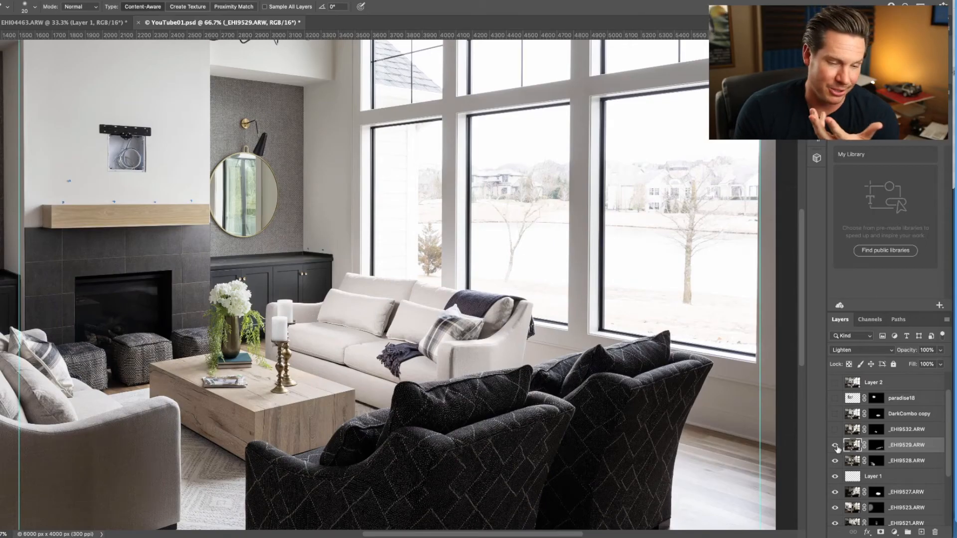
pyautogui.click(836, 446)
pyautogui.click(836, 446)
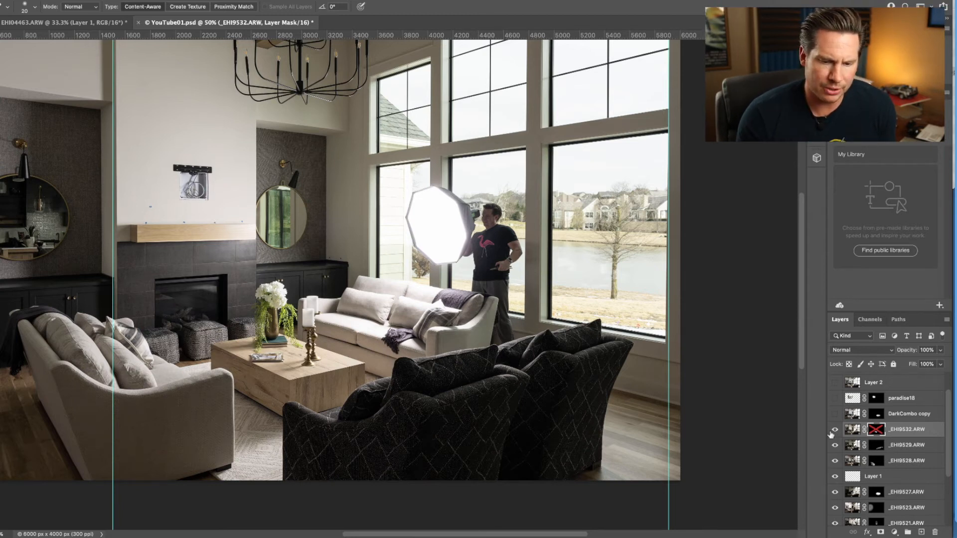
# Compare the unmasked _EHI9532.ARW flash shot with the blended living room by toggling that layer's visibility.
pyautogui.click(834, 431)
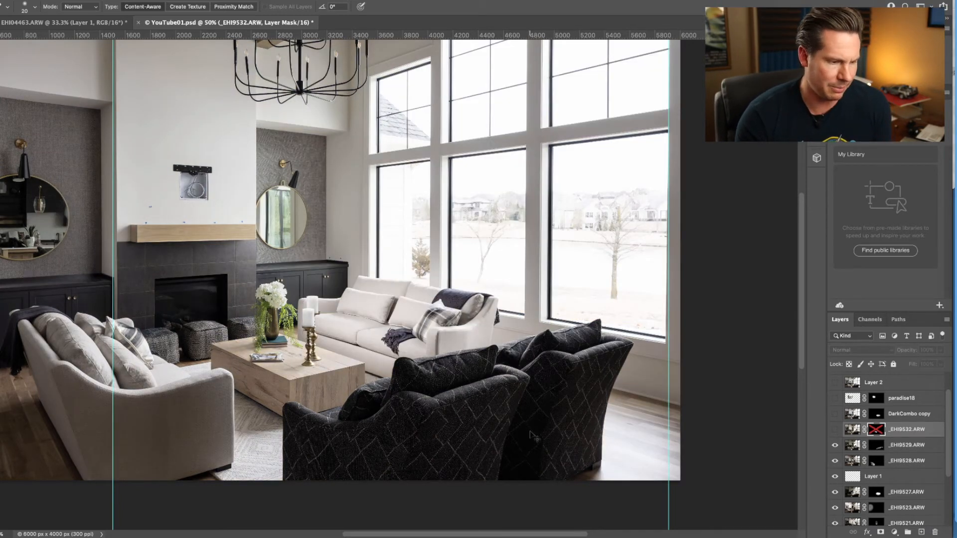
pyautogui.press('super+equal')
pyautogui.moveTo(204, 401); pyautogui.dragTo(271, 395)
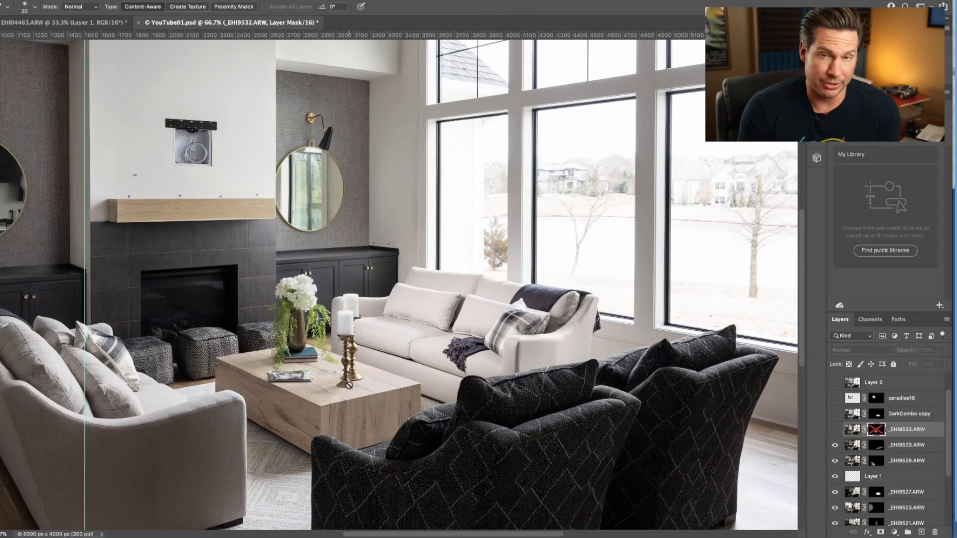
pyautogui.click(835, 430)
pyautogui.click(835, 429)
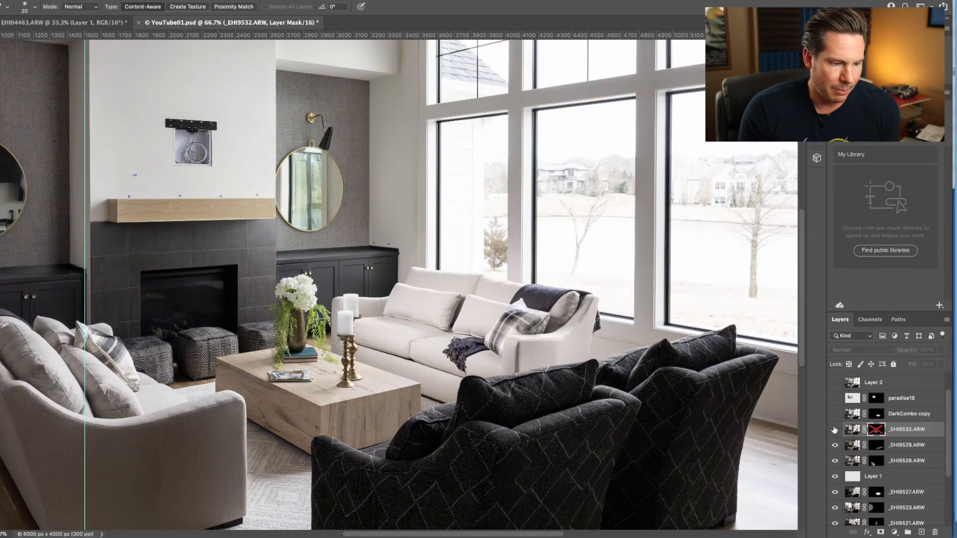
pyautogui.click(835, 429)
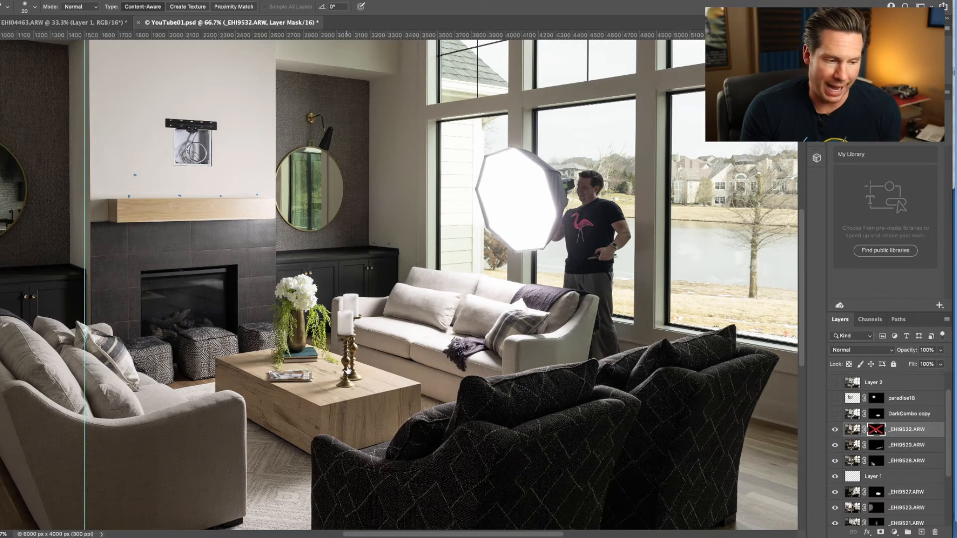
pyautogui.click(835, 430)
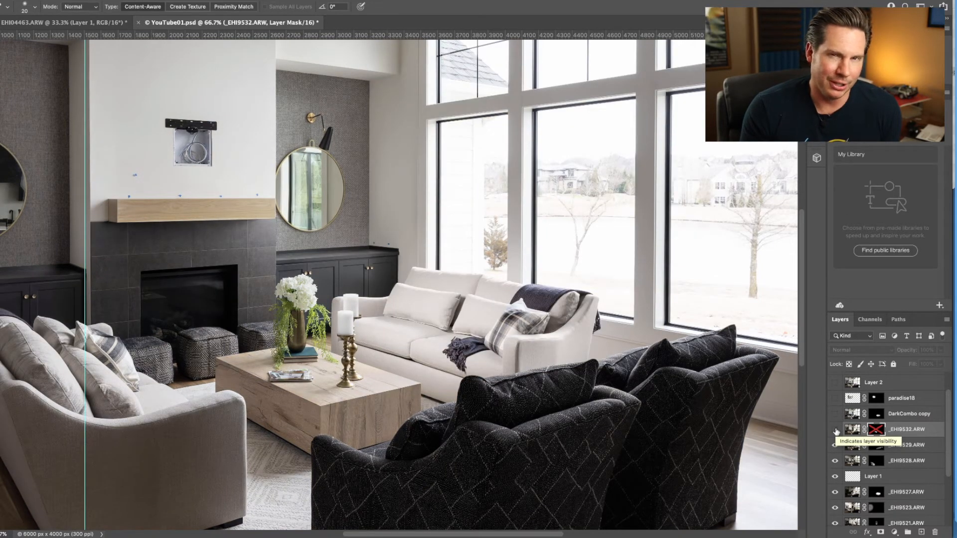
# Show the _EHI9532.ARW layer and enable its layer mask.
pyautogui.click(835, 430)
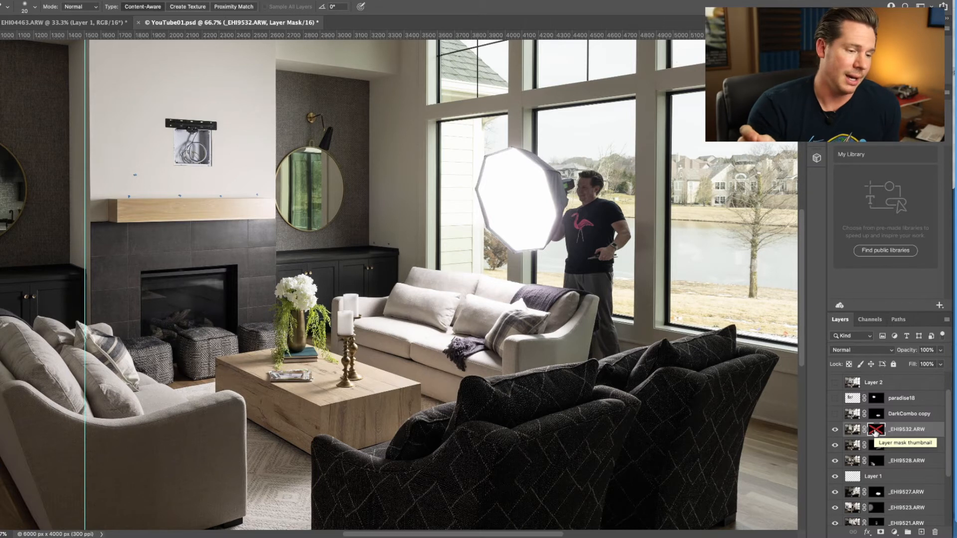
pyautogui.rightClick(874, 431)
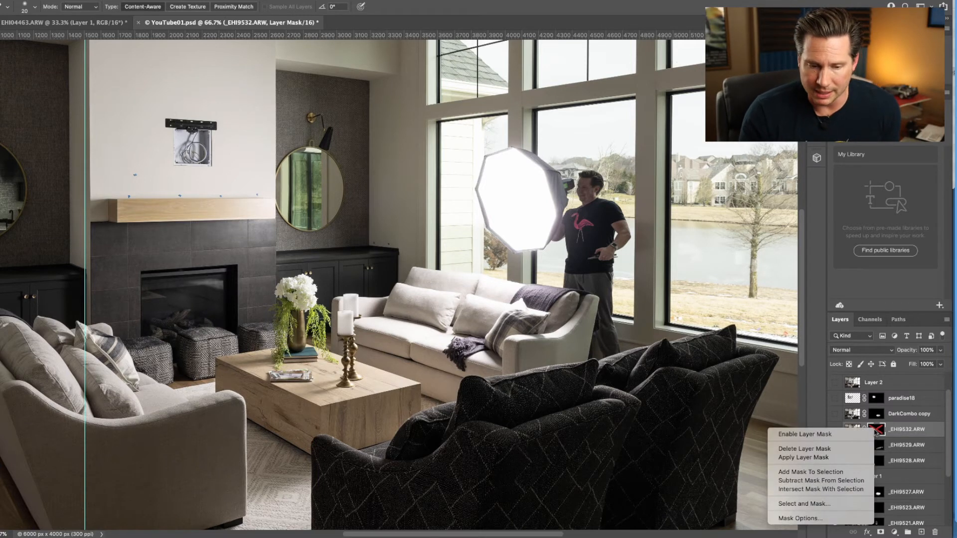
pyautogui.click(847, 435)
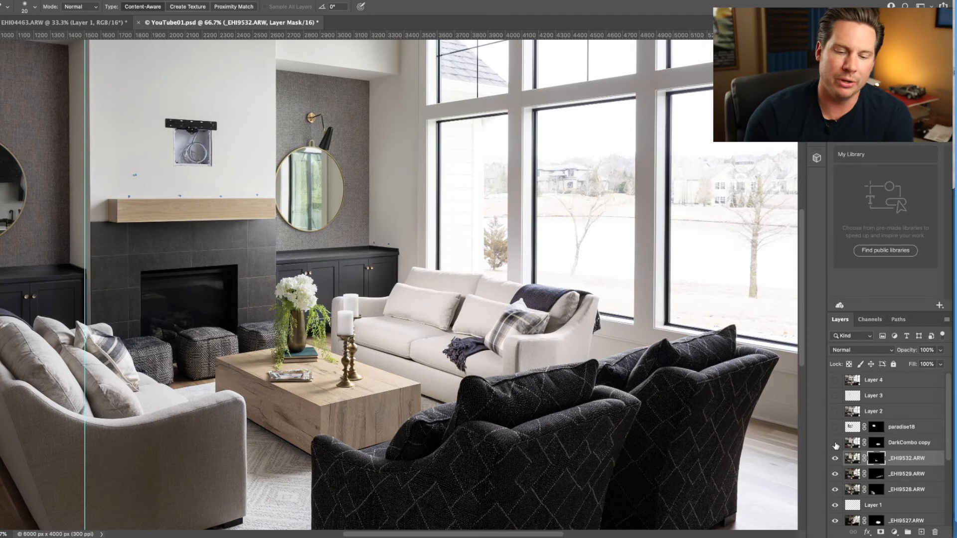
# Select the DarkCombo copy layer and make it visible.
pyautogui.click(850, 444)
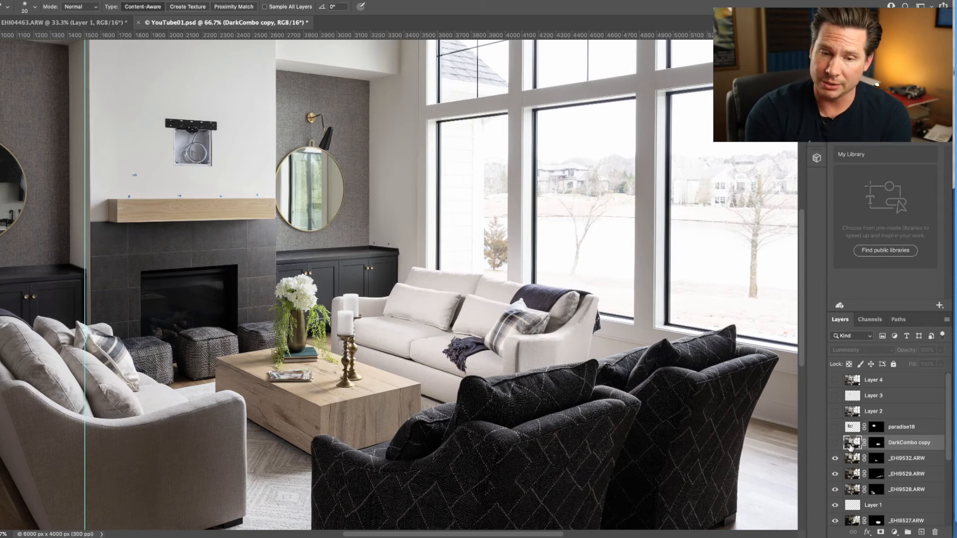
pyautogui.click(835, 443)
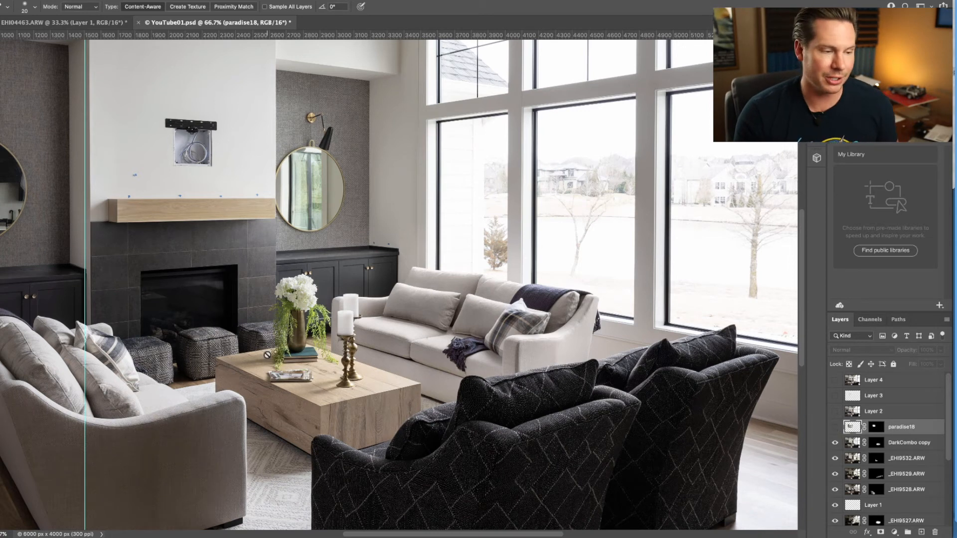
# Preview the finished photo paradise18.jpg in Finder and return to the Photoshop document.
pyautogui.moveTo(263, 325); pyautogui.dragTo(358, 384)
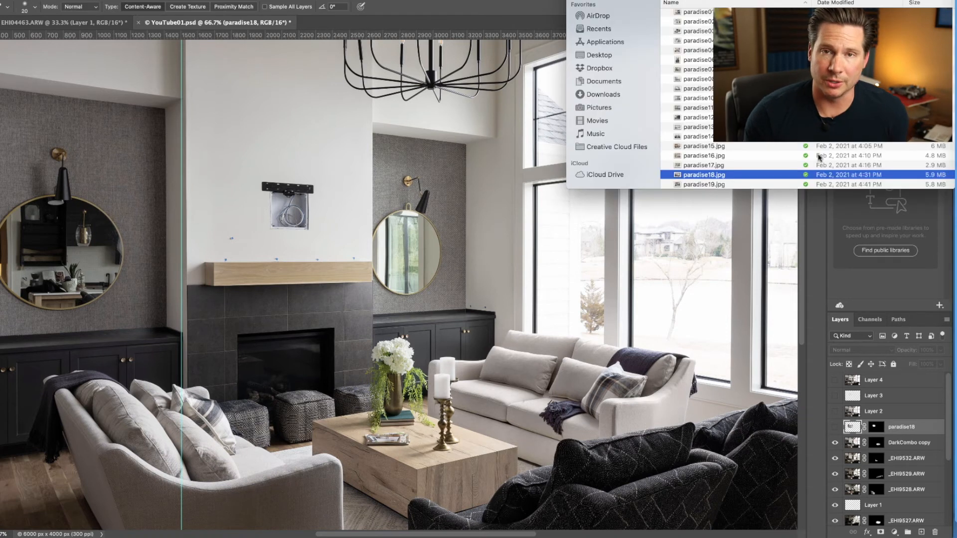
pyautogui.press('space')
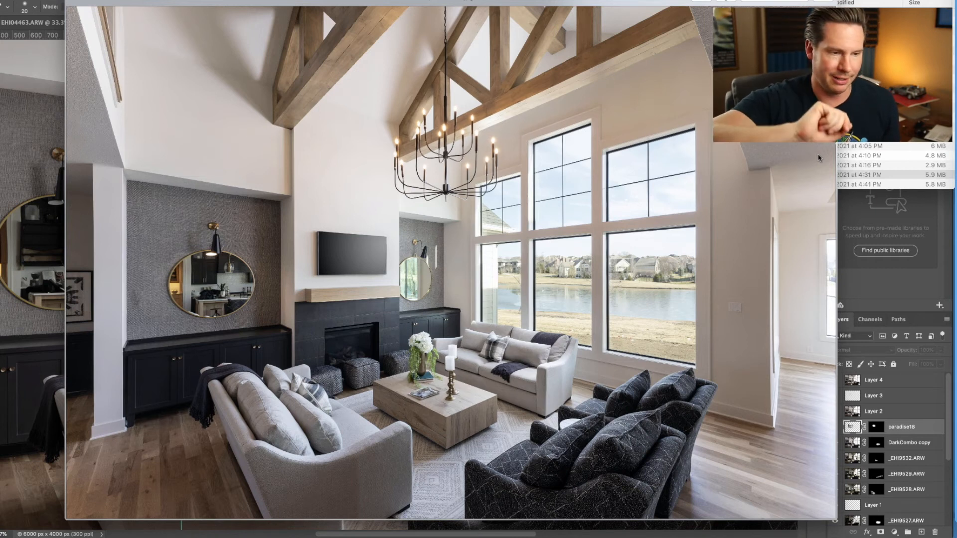
pyautogui.press('space')
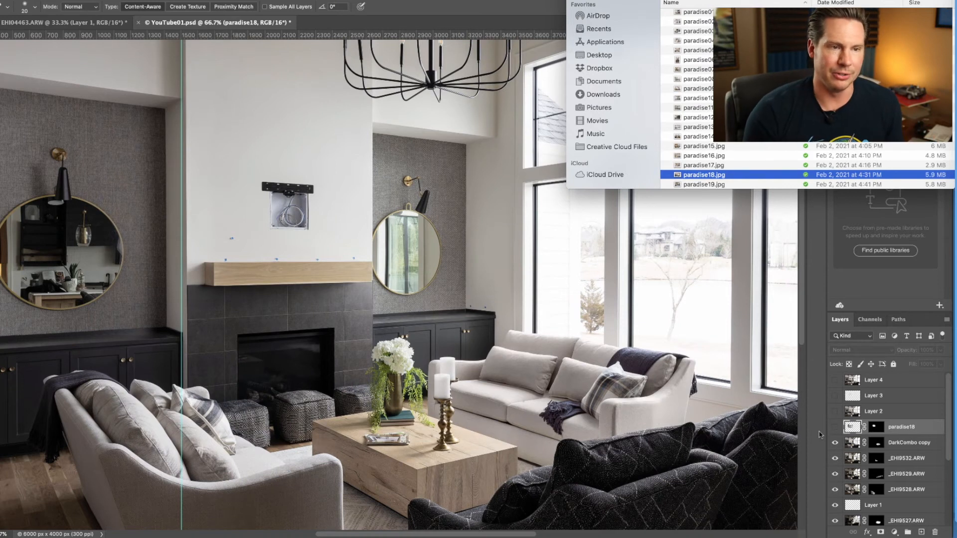
pyautogui.press('super+Tab')
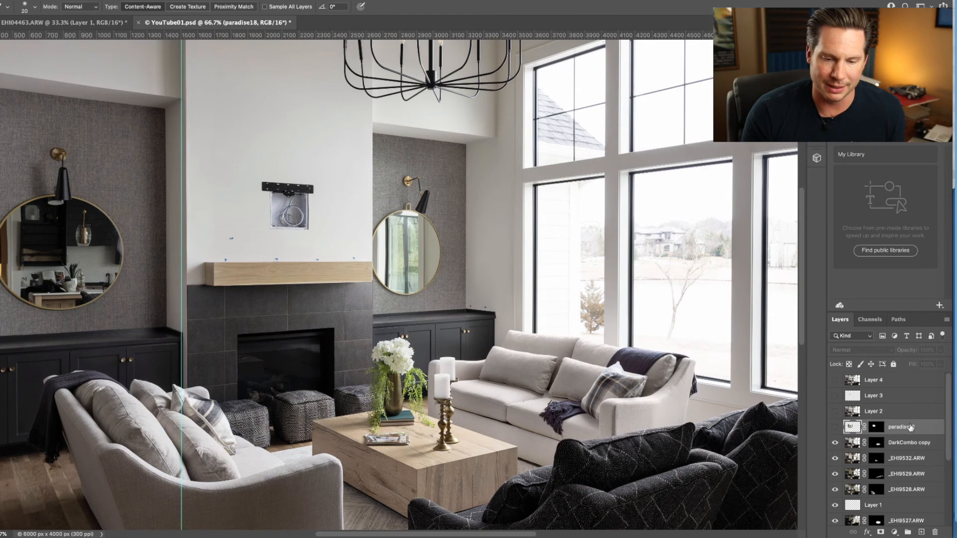
# Show the paradise18 layer to place the TV above the mantel, and inspect the TV's edges.
pyautogui.click(835, 427)
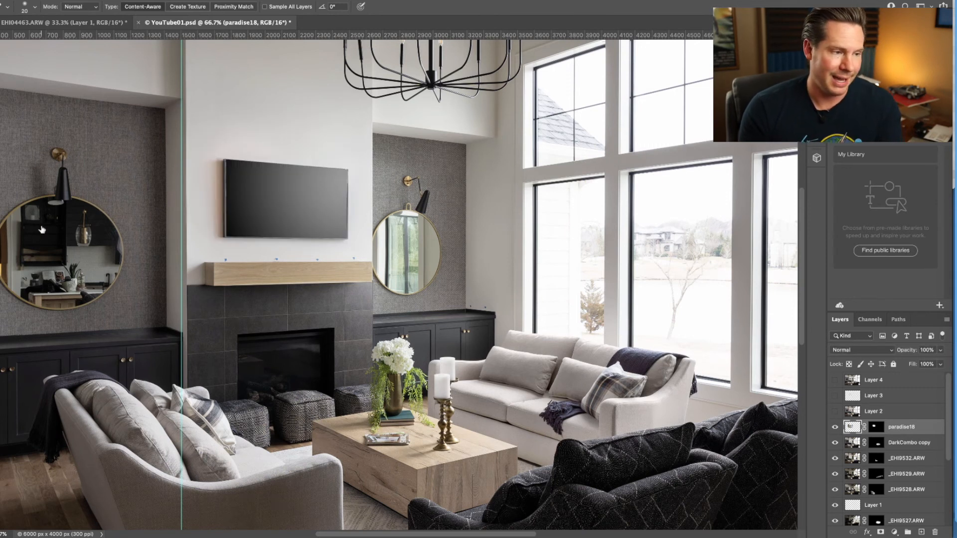
pyautogui.hotkey('ctrl', '+')
pyautogui.moveTo(160, 241); pyautogui.dragTo(275, 314)
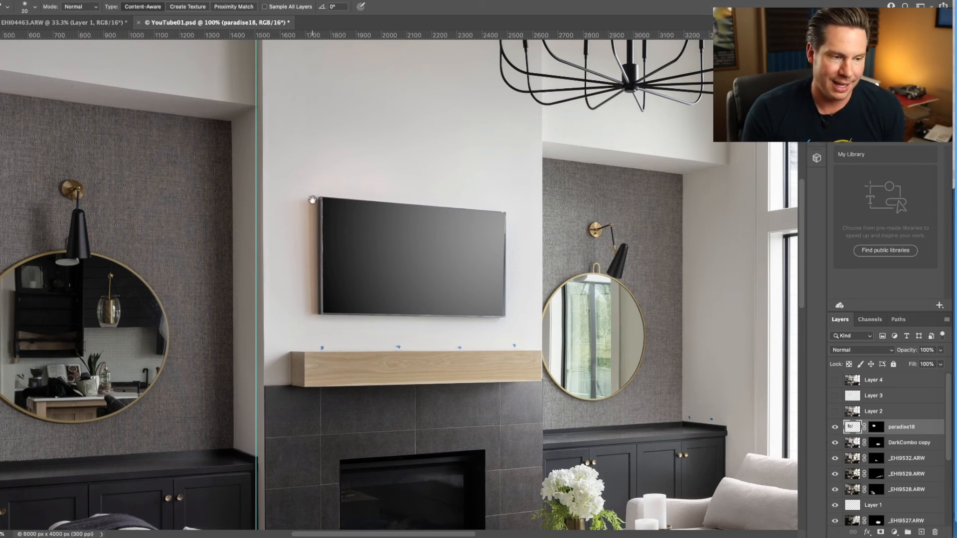
pyautogui.moveTo(361, 171); pyautogui.dragTo(333, 267)
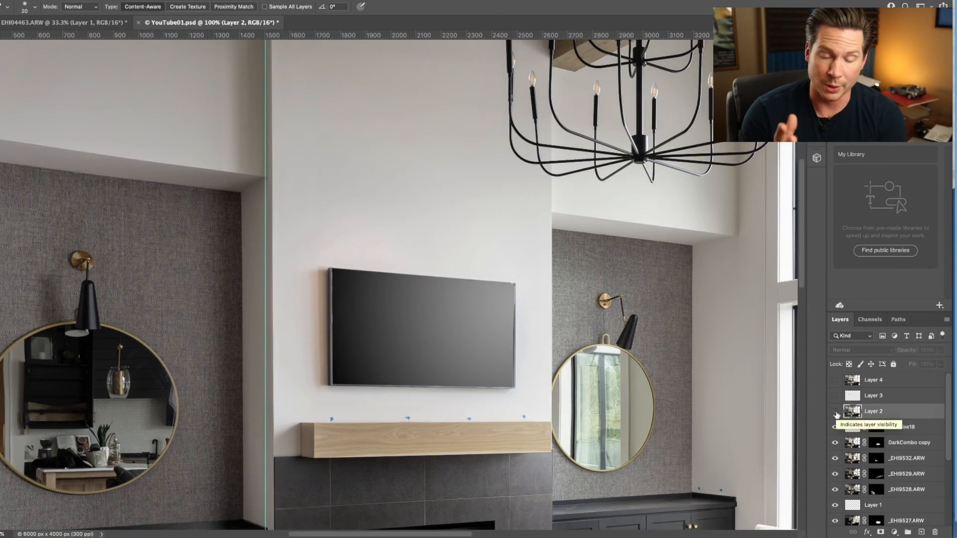
# Show Layer 2 and the Color-blended Layer 3 above the paradise18 layer.
pyautogui.click(835, 413)
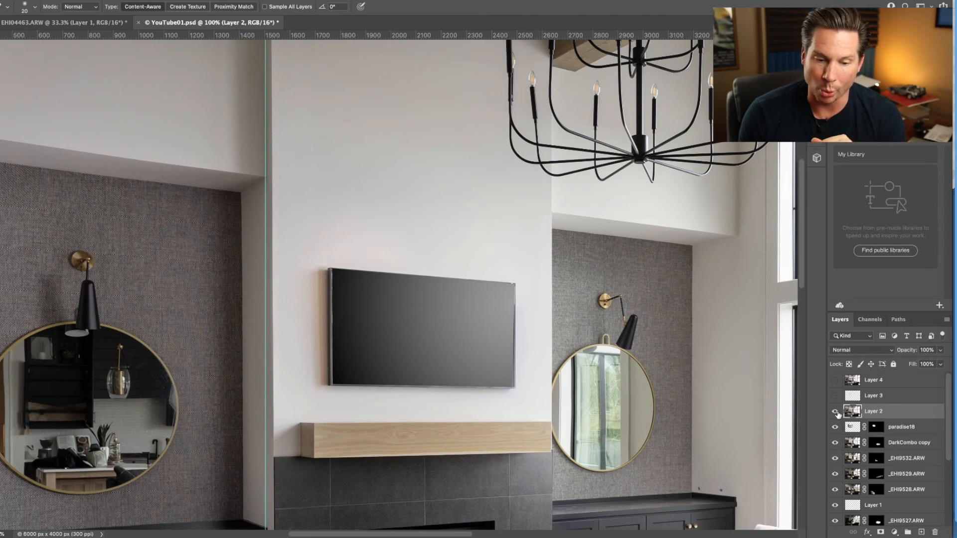
pyautogui.click(848, 397)
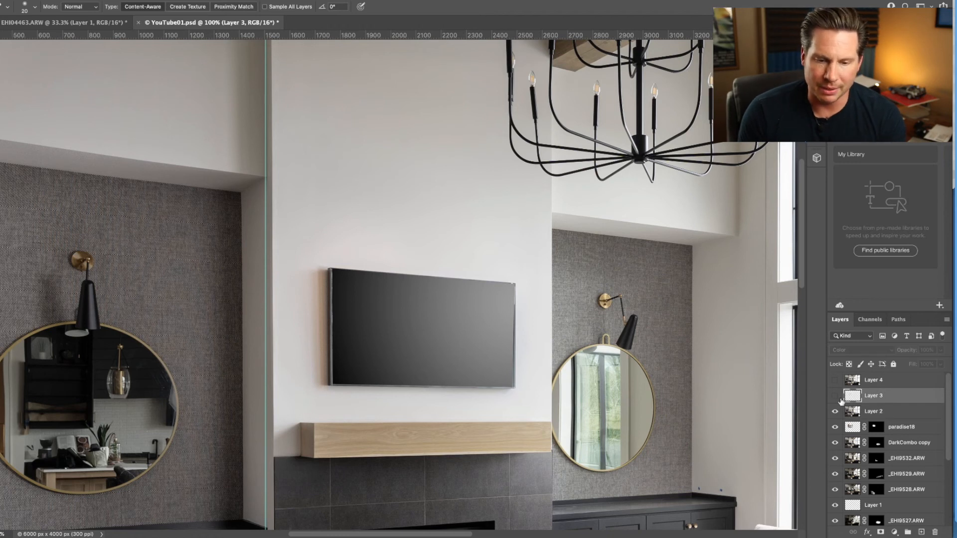
pyautogui.click(835, 396)
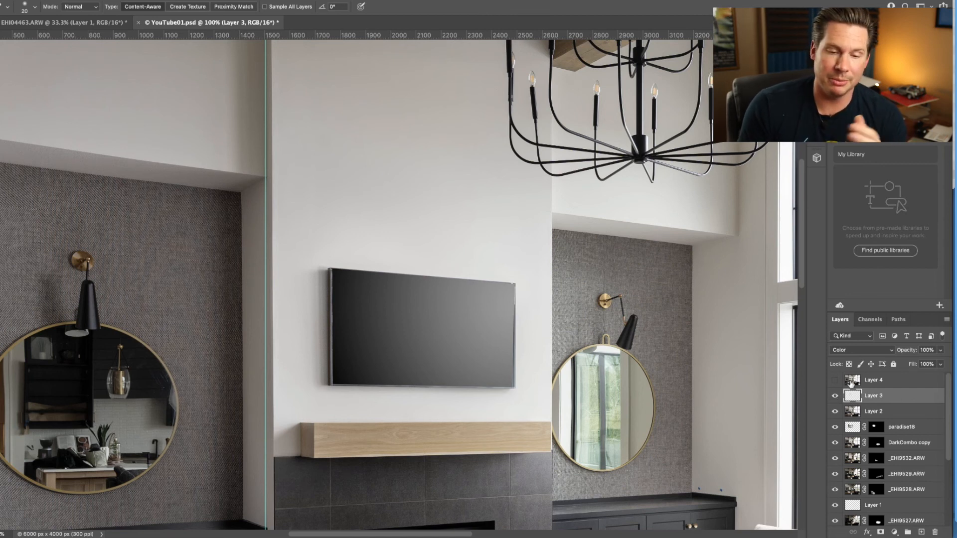
# Show Layer 4 at the top of the stack with the whole room in view, and activate the Move tool.
pyautogui.click(851, 381)
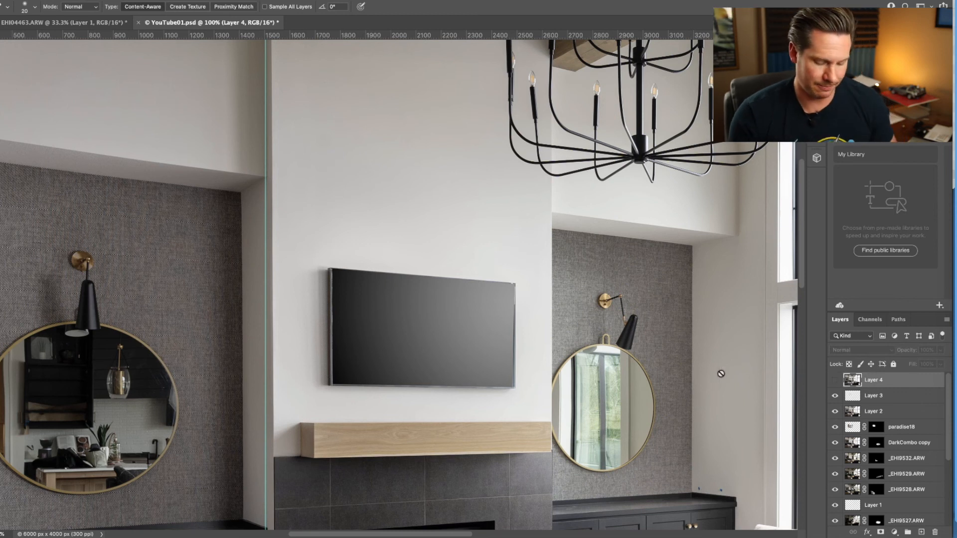
pyautogui.hotkey('ctrl', '-')
pyautogui.hotkey('ctrl', '-')
pyautogui.hotkey('ctrl', '-')
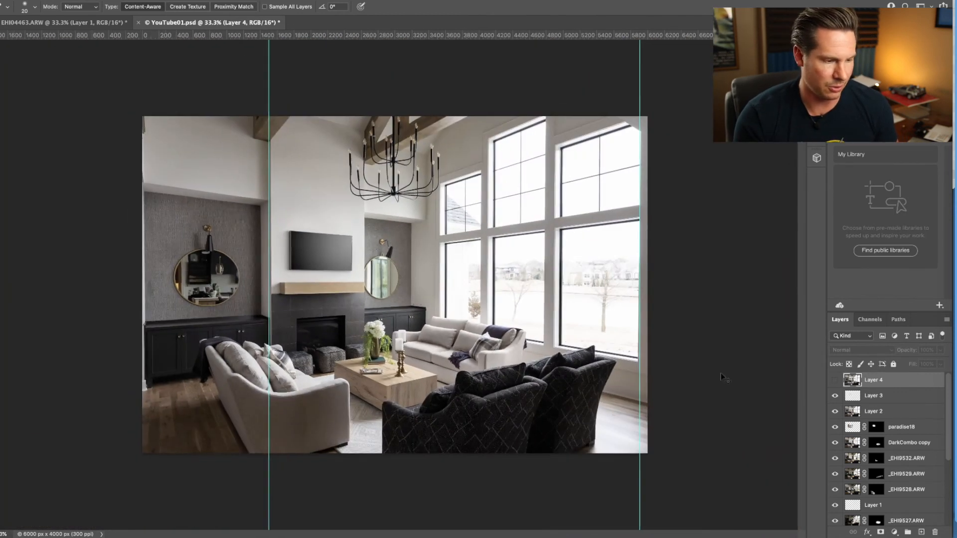
pyautogui.hotkey('ctrl', '+')
pyautogui.click(835, 380)
pyautogui.press('v')
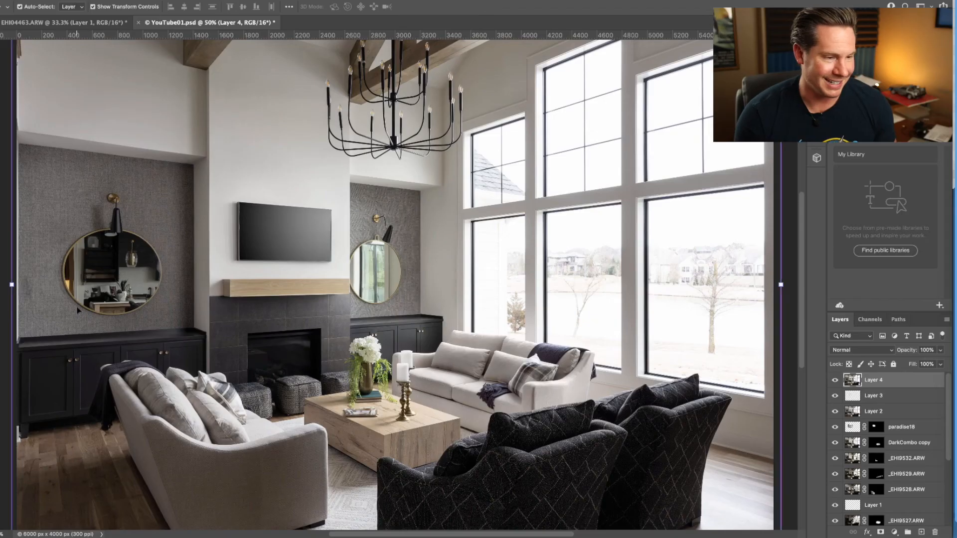
# Examine the kitchen reflection in the large round mirror over the dark cabinets at close range.
pyautogui.scroll(5, 349, 249)
pyautogui.moveTo(154, 338); pyautogui.dragTo(618, 334)
pyautogui.moveTo(233, 312); pyautogui.dragTo(560, 326)
pyautogui.moveTo(324, 341); pyautogui.dragTo(592, 357)
pyautogui.scroll(3, 497, 341)
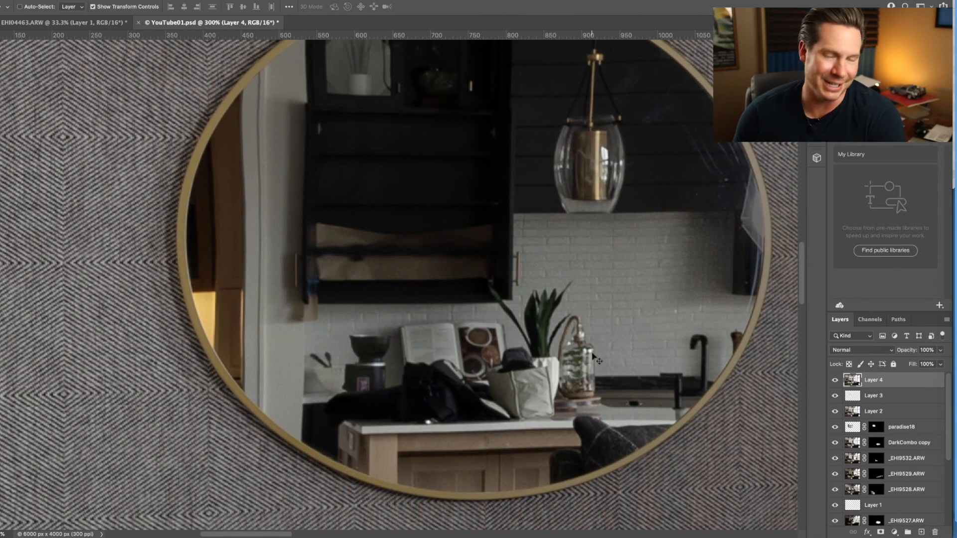